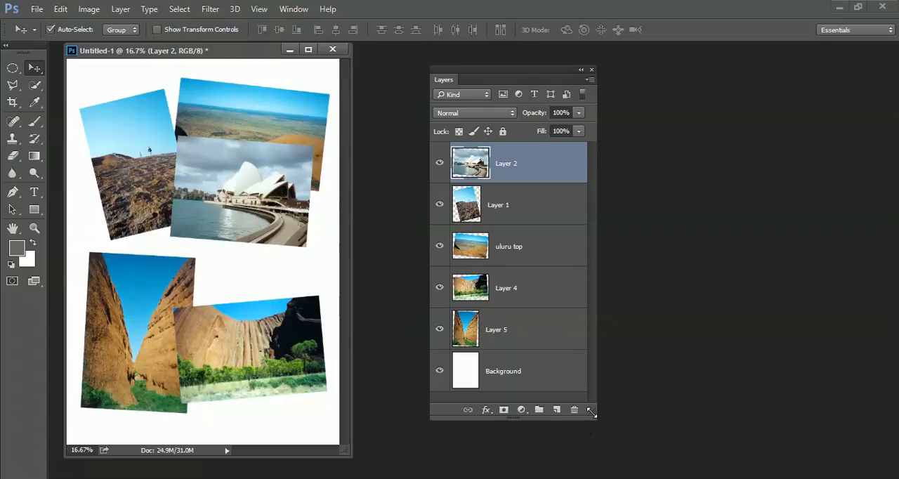
- Add a Drop Shadow style to the Opera House photo on Layer 2 and move its settings dialog clear of the image
{"action": "left_click_drag", "start_coordinate": [592, 413], "coordinate": [585, 225]}
{"action": "left_click", "coordinate": [481, 224]}
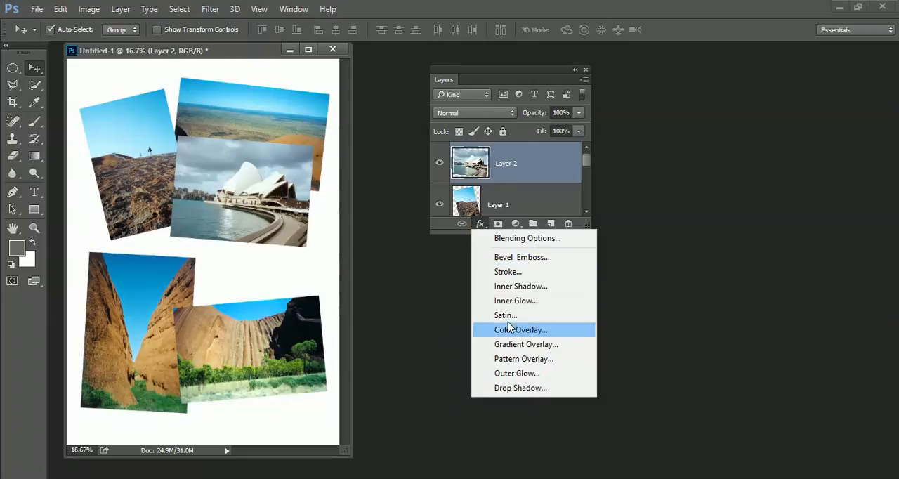
{"action": "left_click", "coordinate": [521, 389]}
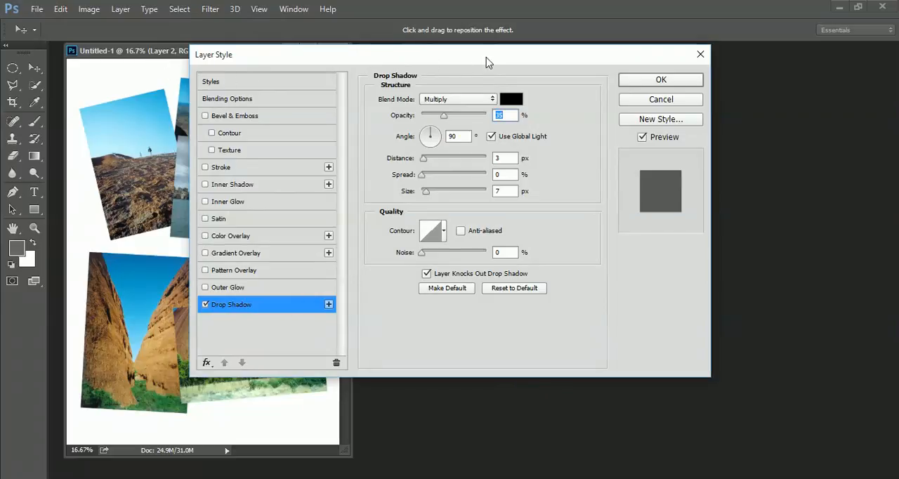
{"action": "left_click_drag", "start_coordinate": [477, 57], "coordinate": [449, 59]}
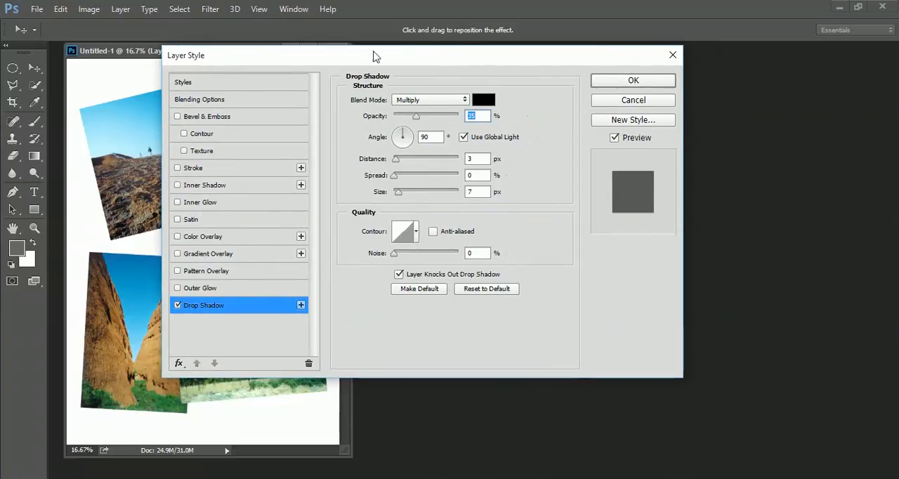
{"action": "left_click_drag", "start_coordinate": [354, 57], "coordinate": [539, 63]}
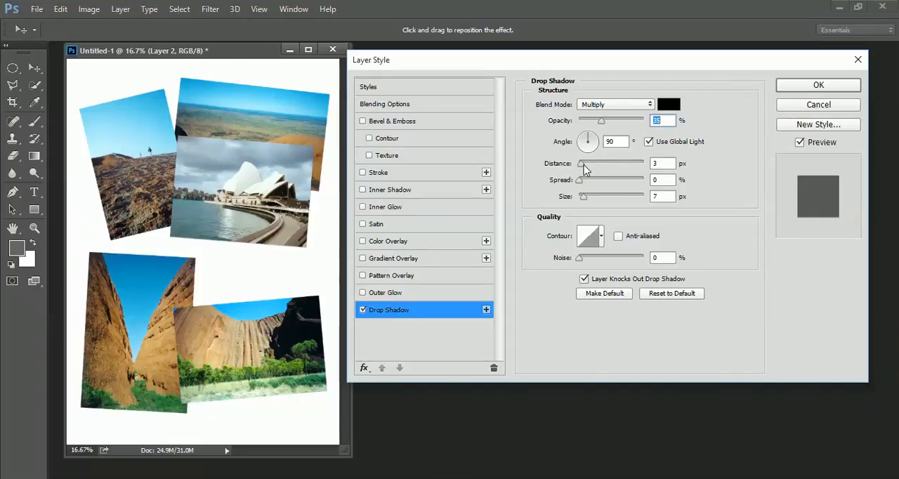
- Set the drop shadow's distance to 39 px, angle to 129°, size to 24 px and opacity to 80%
{"action": "left_click_drag", "start_coordinate": [587, 169], "coordinate": [605, 170]}
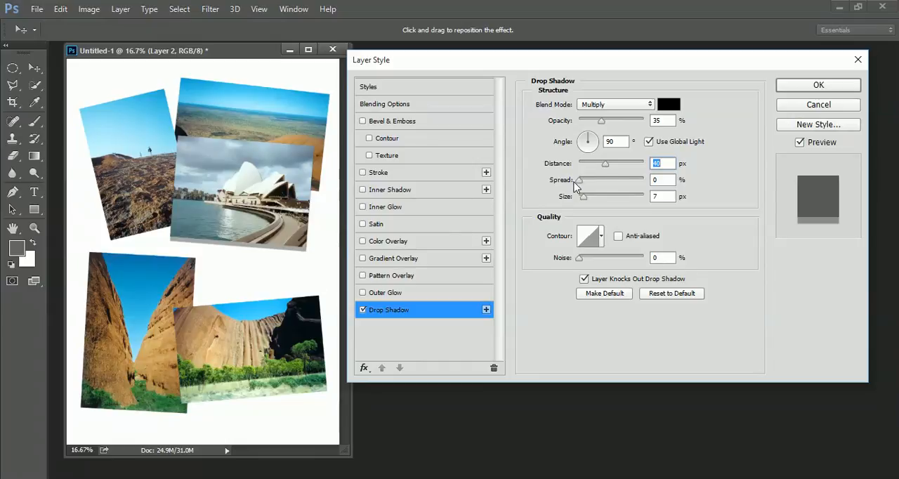
{"action": "left_click", "coordinate": [587, 141]}
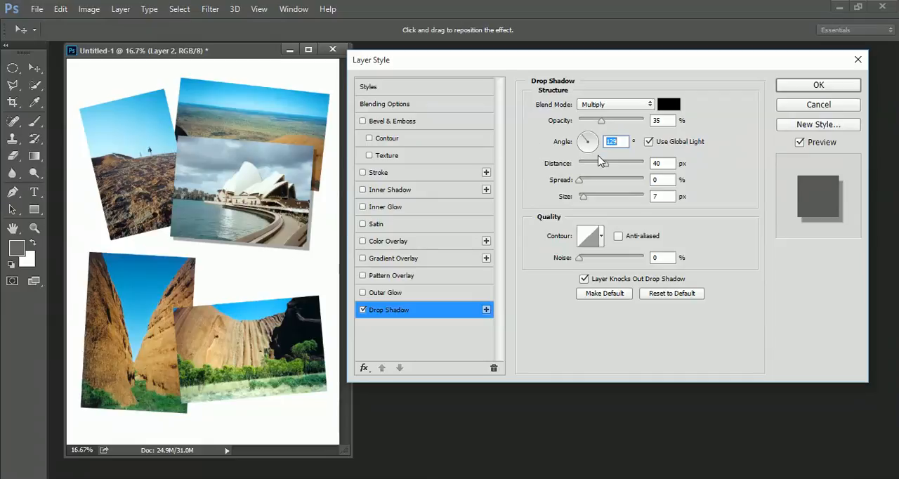
{"action": "left_click_drag", "start_coordinate": [602, 168], "coordinate": [588, 201]}
{"action": "left_click_drag", "start_coordinate": [601, 121], "coordinate": [629, 127]}
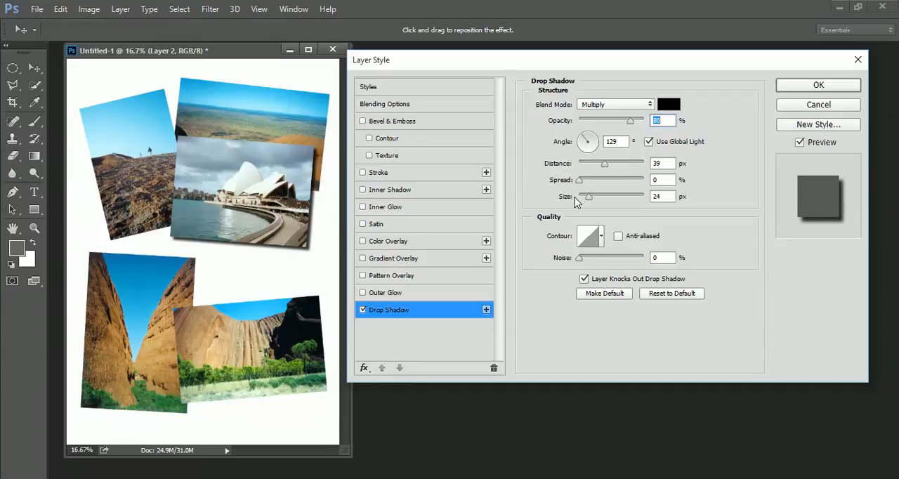
- Refine the drop shadow to size 40 px, distance 60 px and angle 126°, and compare the photo with and without the preview
{"action": "left_click_drag", "start_coordinate": [589, 196], "coordinate": [568, 198]}
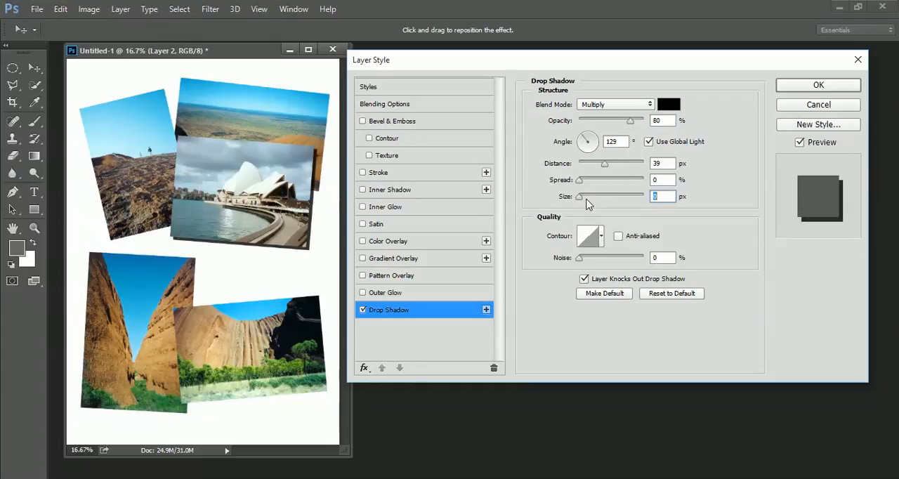
{"action": "left_click_drag", "start_coordinate": [582, 198], "coordinate": [594, 198]}
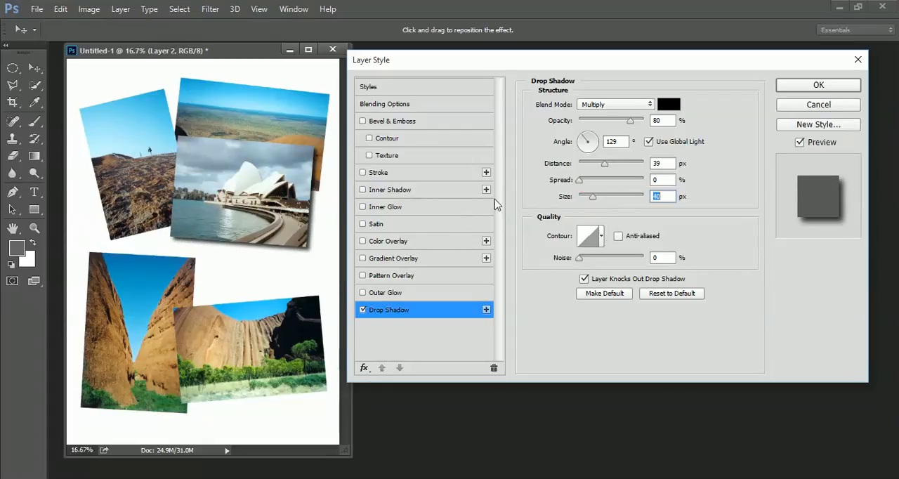
{"action": "left_click", "coordinate": [609, 163]}
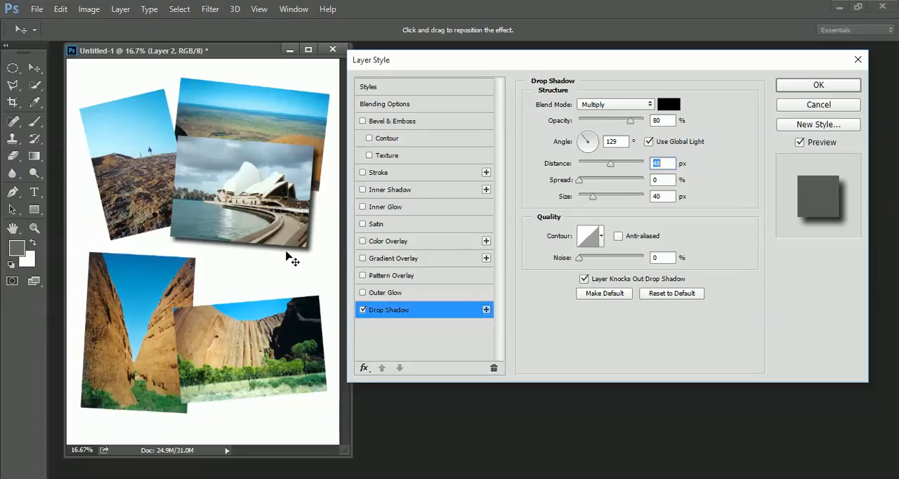
{"action": "mouse_move", "coordinate": [291, 251]}
{"action": "left_mouse_down"}
{"action": "mouse_move", "coordinate": [305, 267]}
{"action": "mouse_move", "coordinate": [286, 255]}
{"action": "mouse_move", "coordinate": [287, 267]}
{"action": "mouse_move", "coordinate": [308, 257]}
{"action": "mouse_move", "coordinate": [290, 251]}
{"action": "left_mouse_up"}
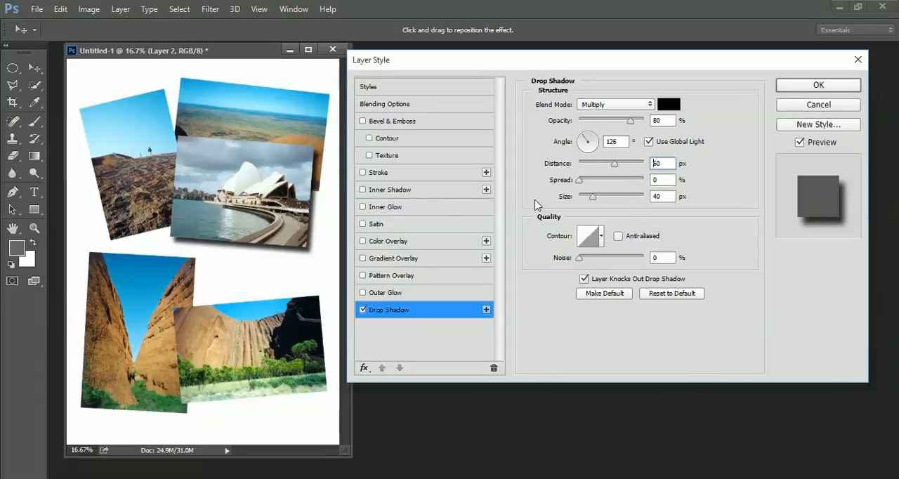
{"action": "left_click", "coordinate": [800, 143]}
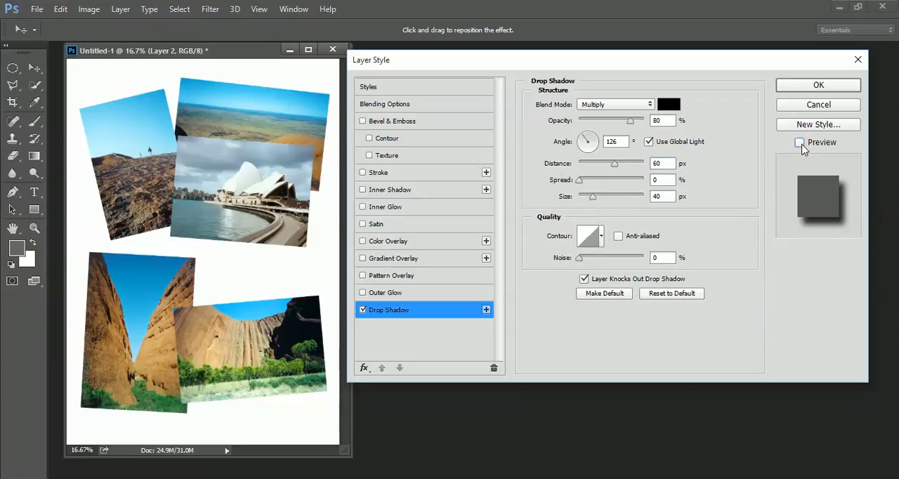
{"action": "left_click", "coordinate": [800, 143]}
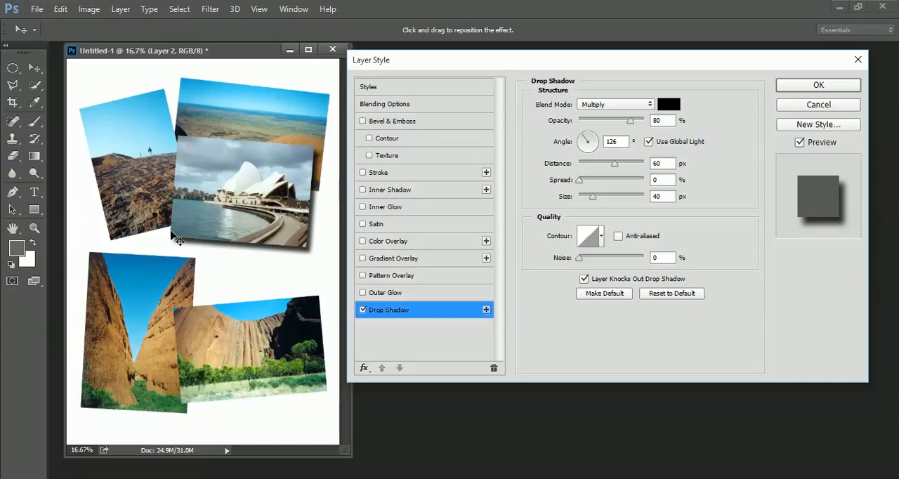
- Try an Inner Shadow instead of the drop shadow, with distance 26 px, opacity 72% and size 21 px
{"action": "left_click", "coordinate": [363, 309]}
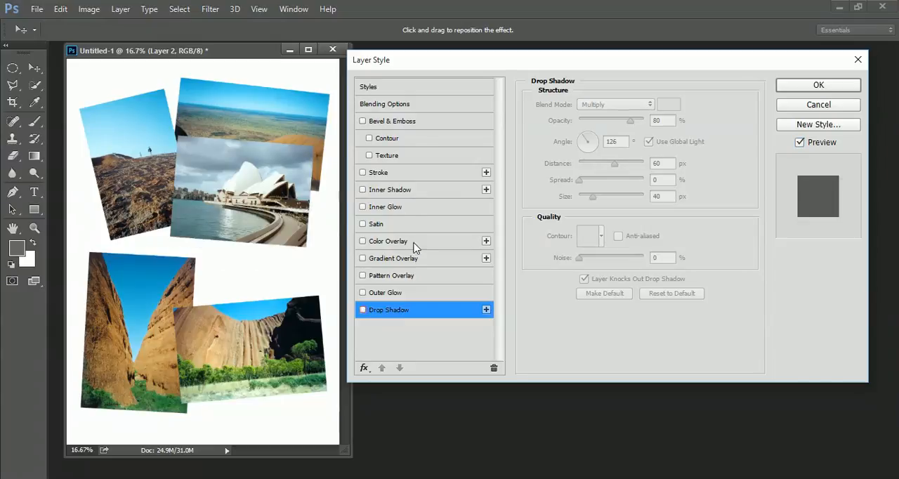
{"action": "left_click", "coordinate": [389, 192]}
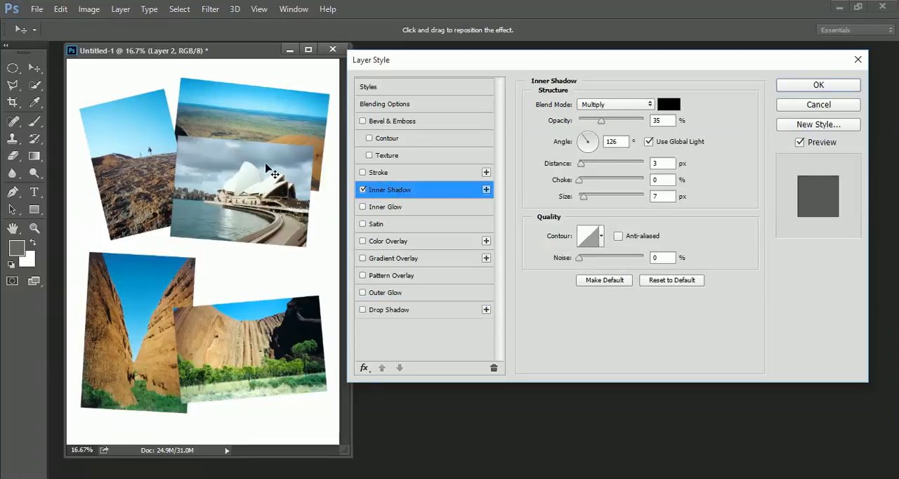
{"action": "left_click", "coordinate": [582, 162]}
{"action": "left_click_drag", "start_coordinate": [586, 163], "coordinate": [595, 162]}
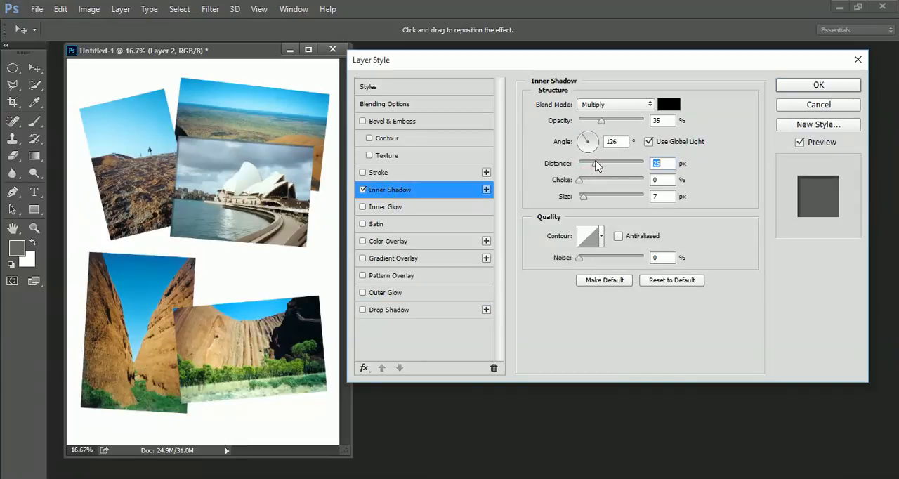
{"action": "left_click_drag", "start_coordinate": [604, 122], "coordinate": [628, 125]}
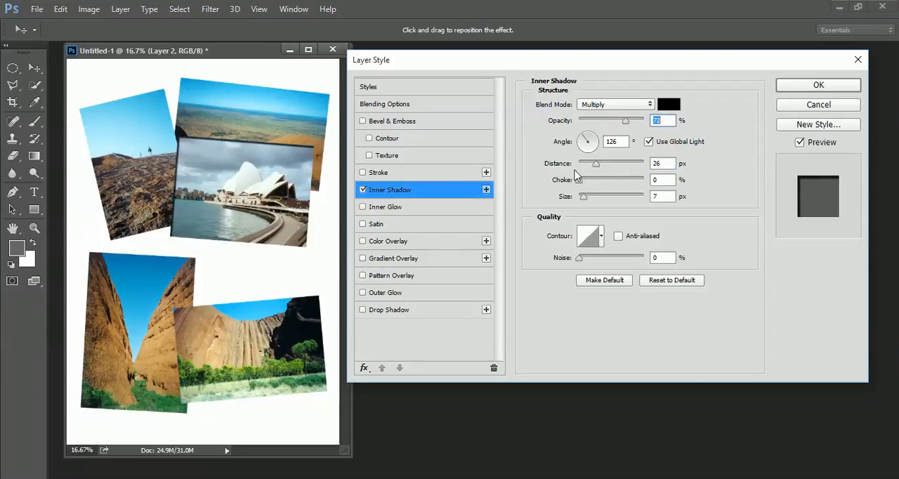
{"action": "left_click_drag", "start_coordinate": [582, 198], "coordinate": [589, 198]}
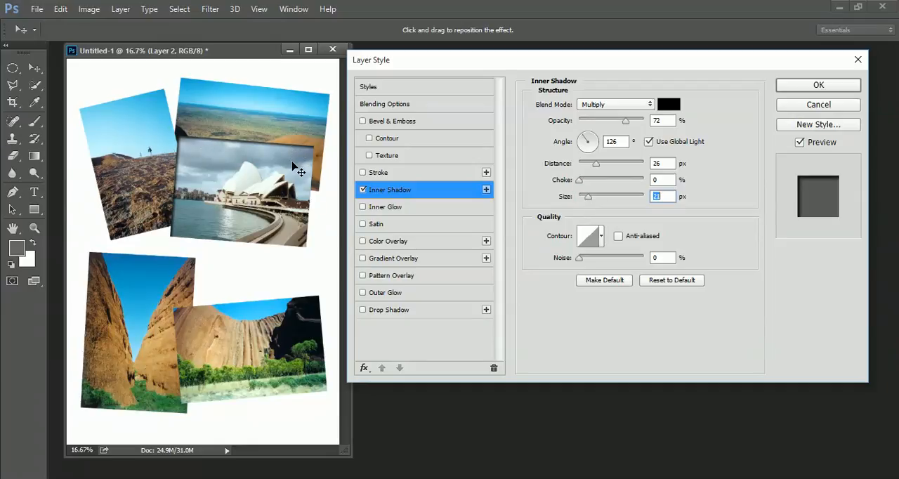
{"action": "left_click", "coordinate": [363, 191]}
- Try a black Stroke of 18 px around the Opera House photo, positioned Outside
{"action": "left_click", "coordinate": [392, 176]}
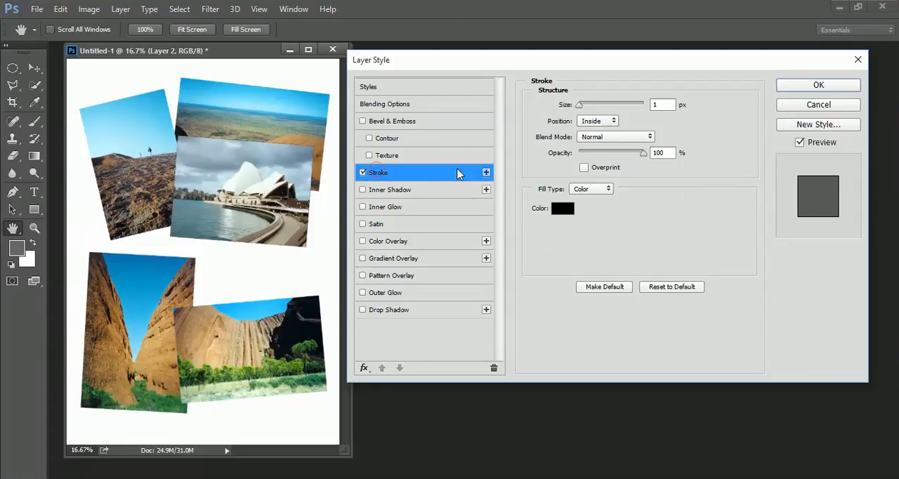
{"action": "left_click", "coordinate": [580, 105]}
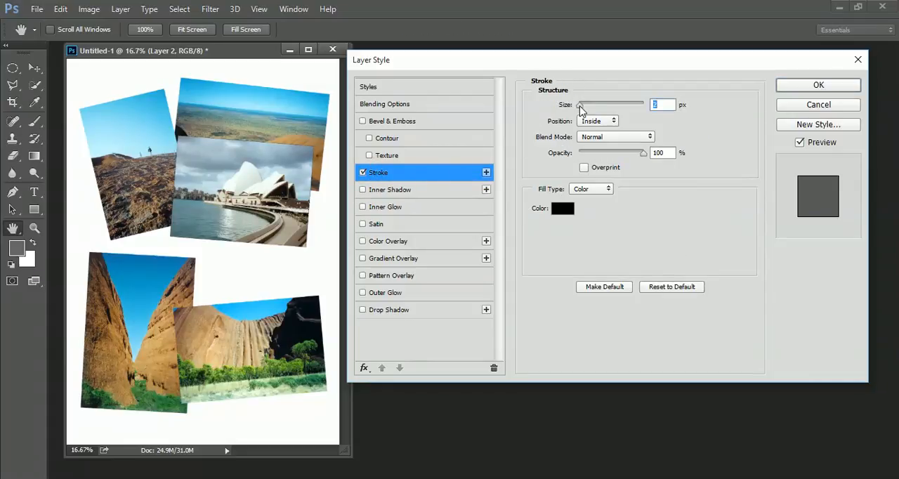
{"action": "left_click_drag", "start_coordinate": [580, 107], "coordinate": [589, 108]}
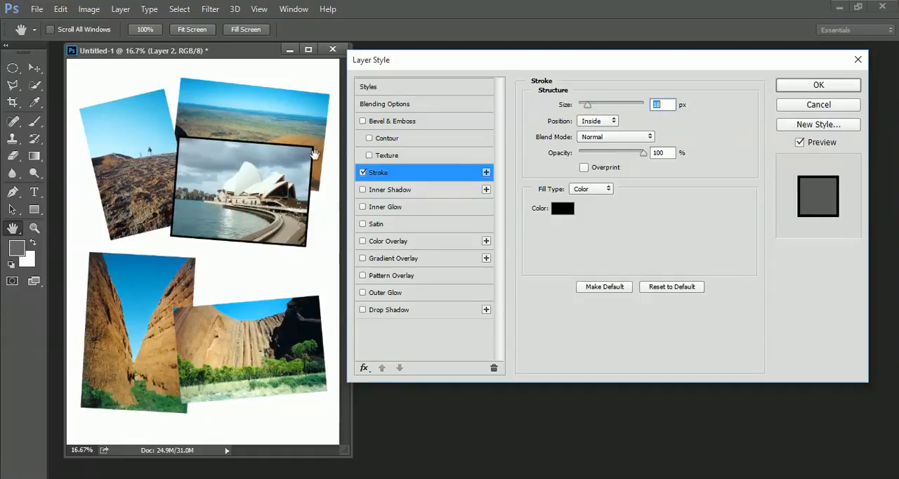
{"action": "left_click", "coordinate": [597, 121]}
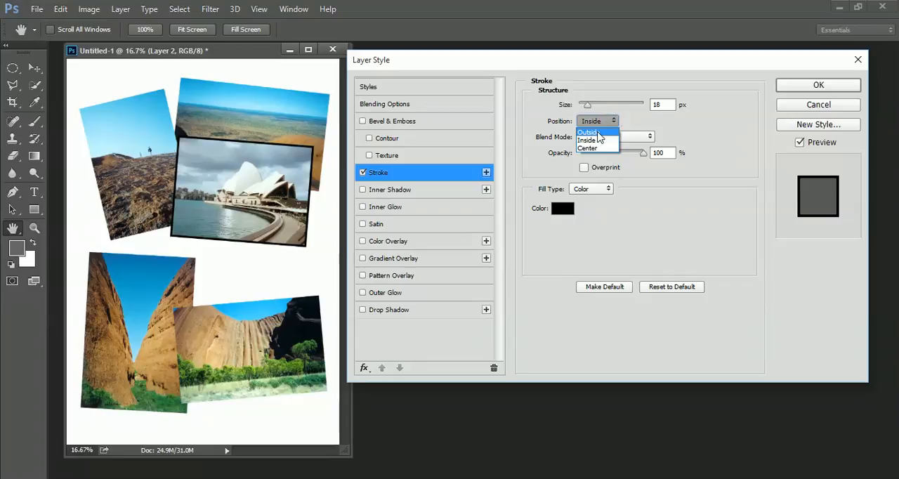
{"action": "left_click", "coordinate": [598, 132]}
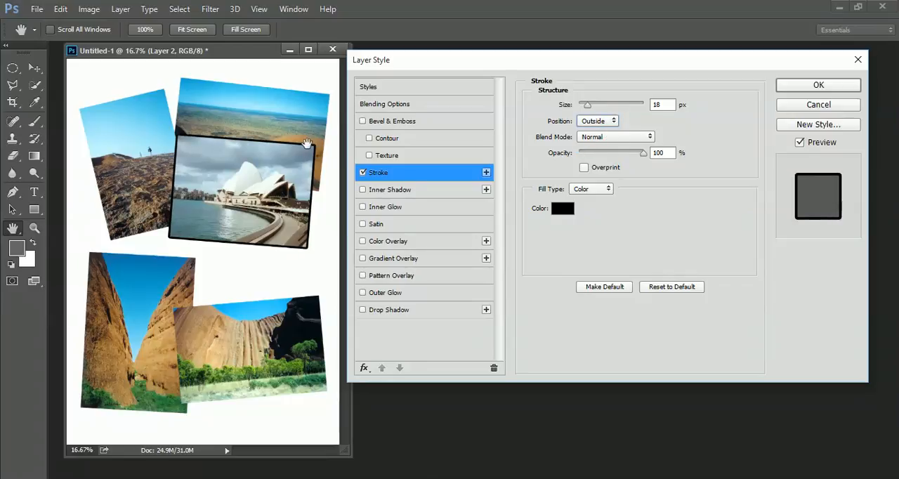
- Try the outside stroke at 29 px in near-white #fffcfc, and switch the Stroke effect off again
{"action": "left_click_drag", "start_coordinate": [588, 106], "coordinate": [590, 104]}
{"action": "left_click", "coordinate": [557, 208]}
{"action": "left_click_drag", "start_coordinate": [409, 187], "coordinate": [281, 111]}
{"action": "left_click", "coordinate": [583, 105]}
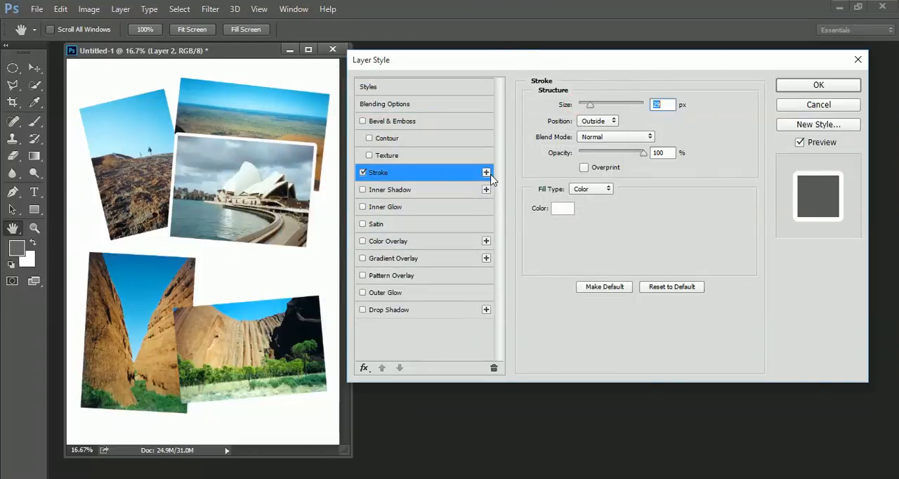
{"action": "left_click", "coordinate": [565, 210]}
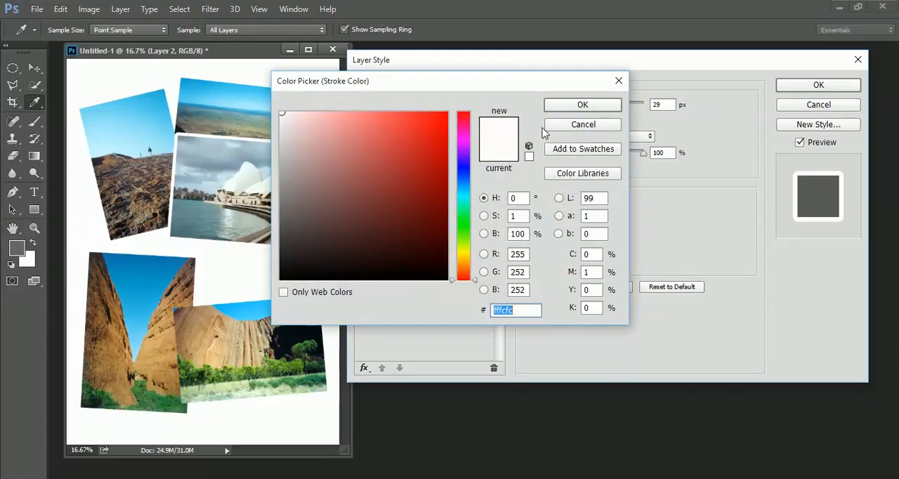
{"action": "left_click", "coordinate": [583, 127]}
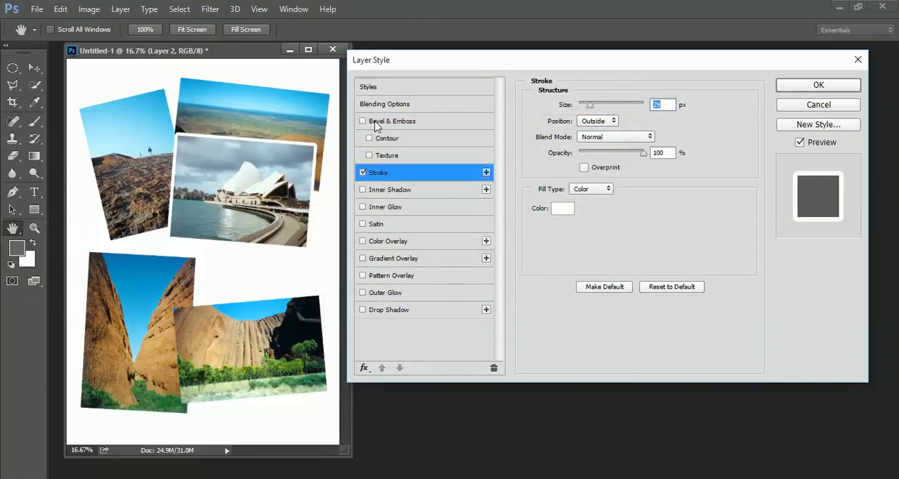
{"action": "left_click", "coordinate": [363, 171]}
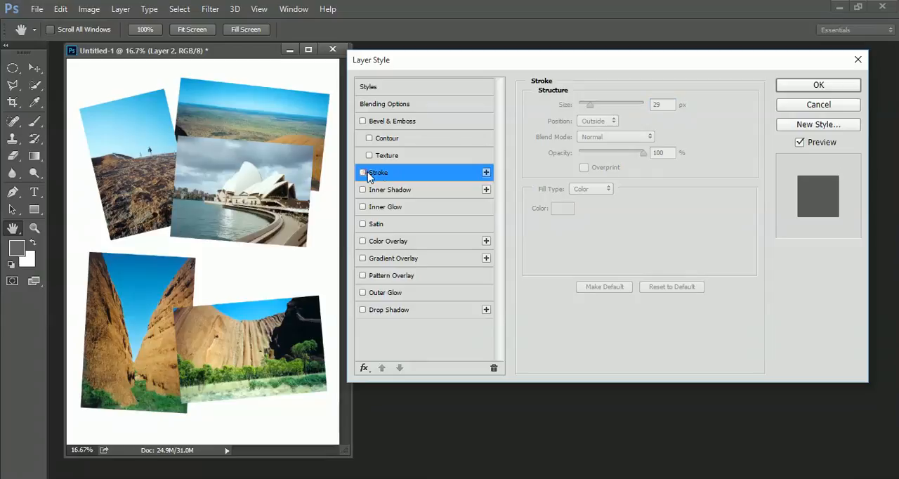
- Try a Bevel & Emboss effect with depth 358% and size 114 px on the Opera House photo
{"action": "left_click", "coordinate": [386, 120]}
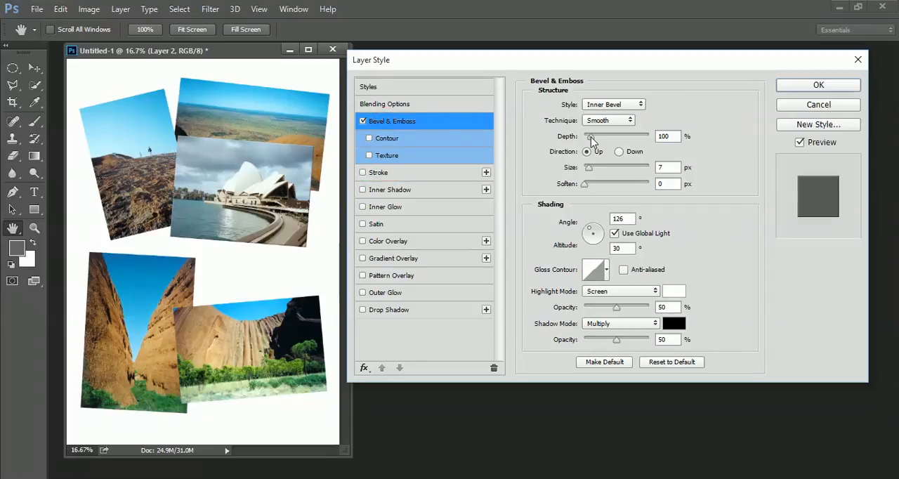
{"action": "left_click_drag", "start_coordinate": [590, 136], "coordinate": [608, 137]}
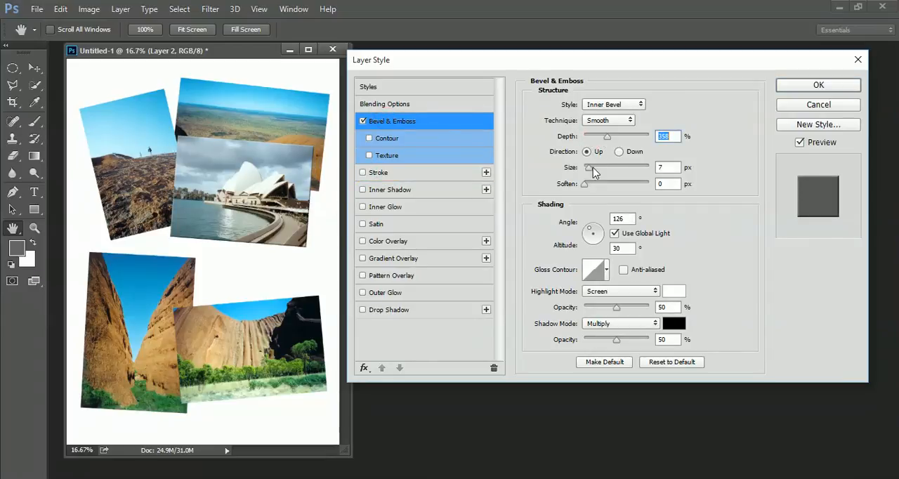
{"action": "left_click_drag", "start_coordinate": [592, 168], "coordinate": [617, 172]}
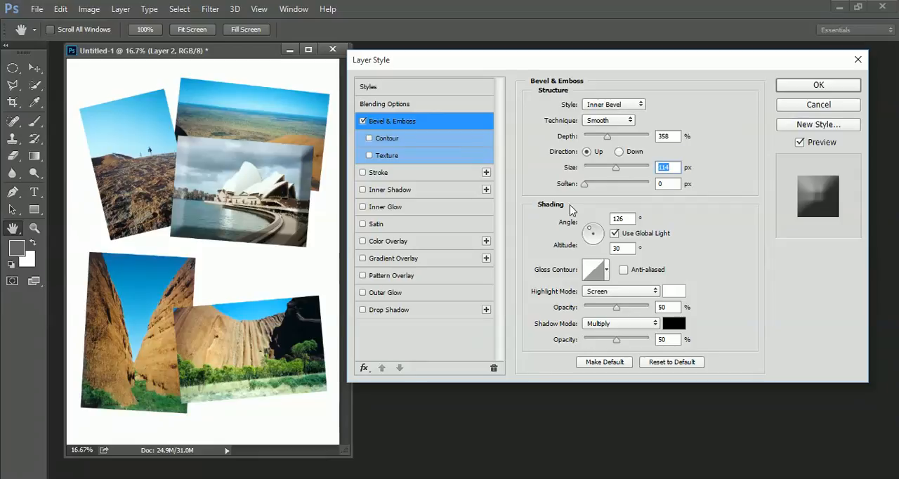
{"action": "left_click", "coordinate": [363, 121]}
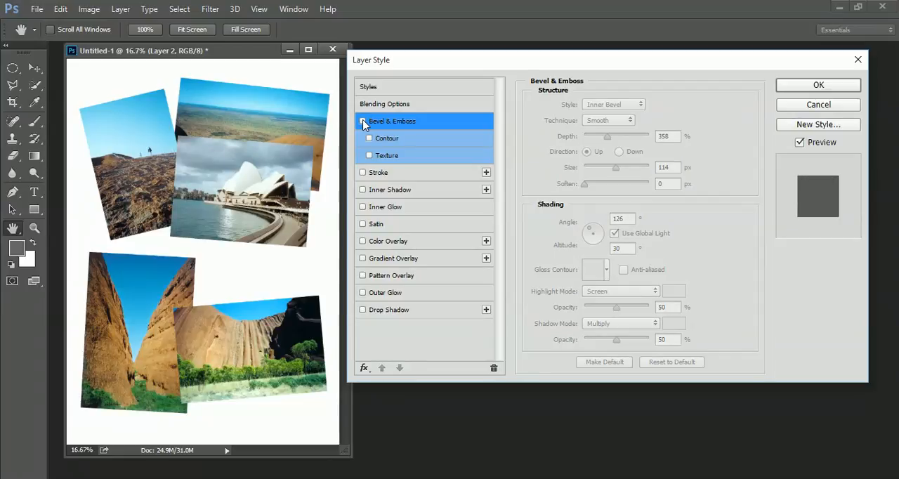
- Turn the Drop Shadow back on, and briefly try a grey Color Overlay on the Opera House photo
{"action": "left_click", "coordinate": [363, 310]}
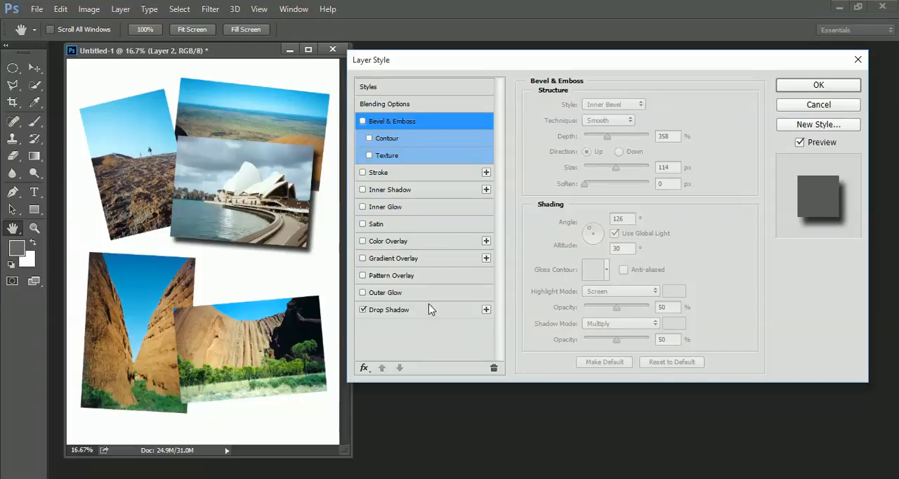
{"action": "left_click", "coordinate": [395, 317]}
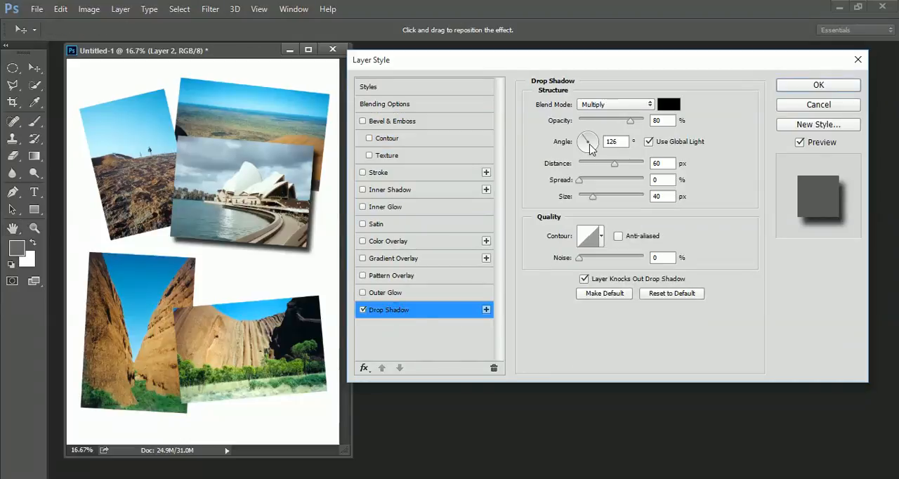
{"action": "left_click", "coordinate": [363, 241]}
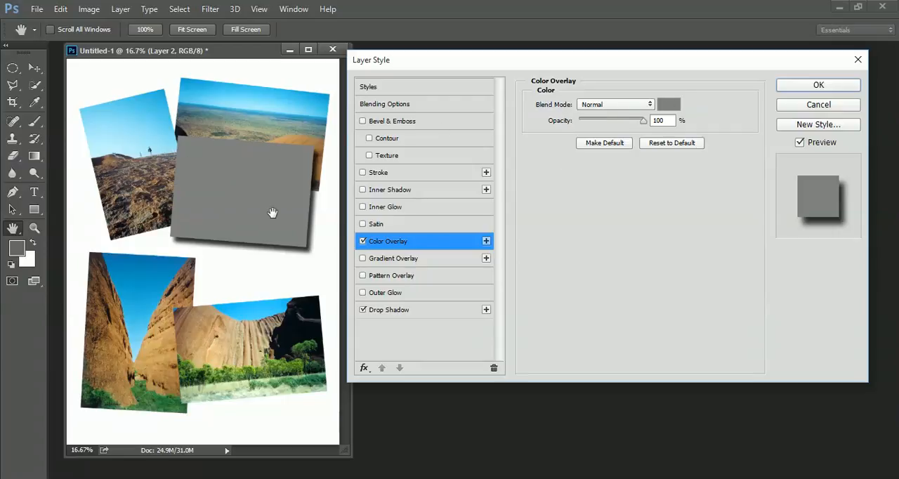
{"action": "left_click", "coordinate": [363, 241]}
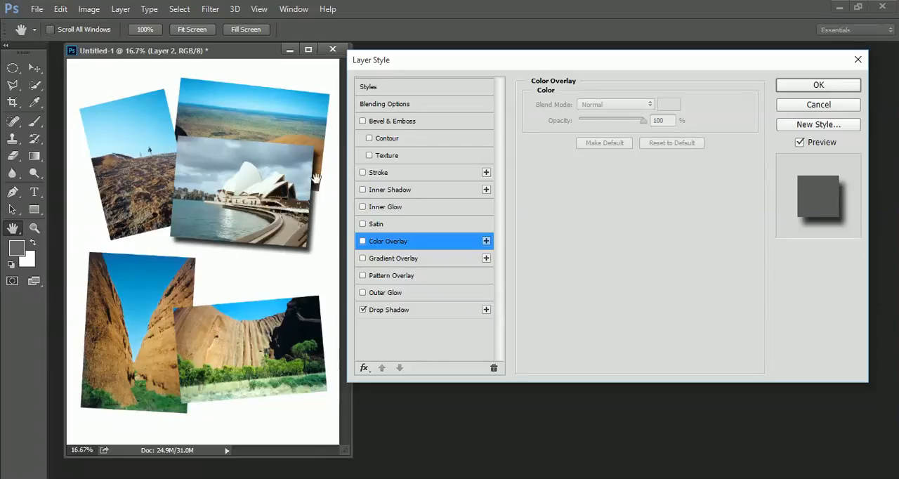
- Turn the Stroke back on for the Opera House photo and set its Drop Shadow distance to 79 px
{"action": "left_click", "coordinate": [381, 174]}
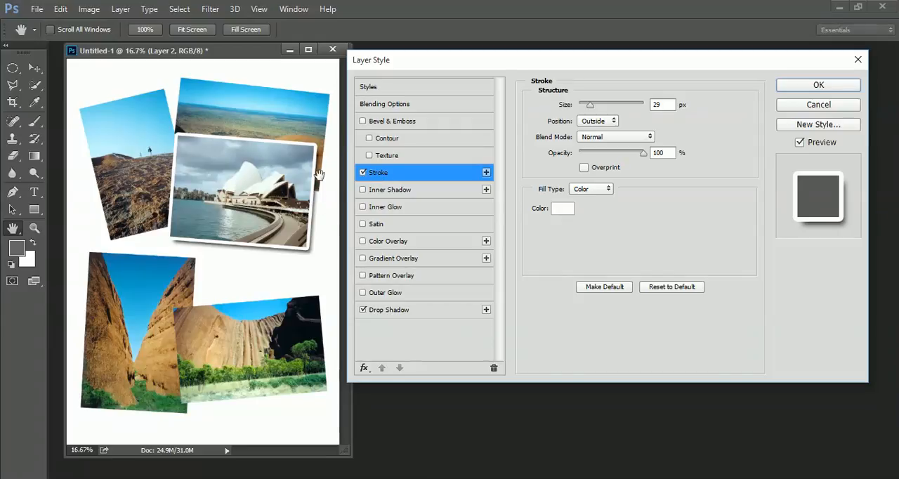
{"action": "left_click", "coordinate": [395, 312]}
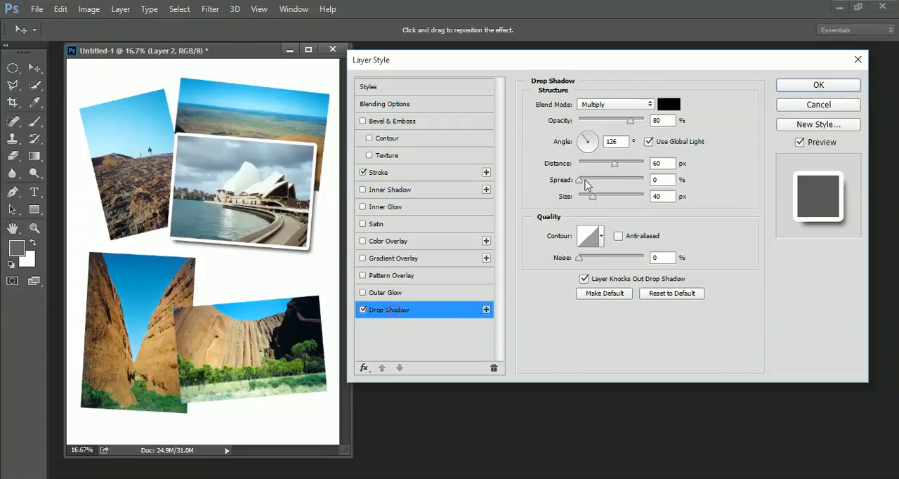
{"action": "left_click_drag", "start_coordinate": [614, 163], "coordinate": [621, 163]}
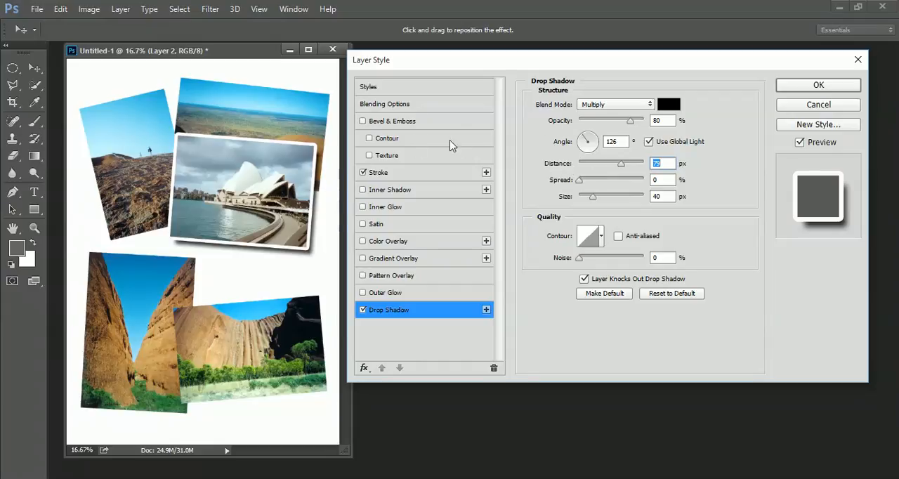
- Set the Stroke size to 27 px and apply the layer style to the Opera House photo
{"action": "left_click", "coordinate": [392, 173]}
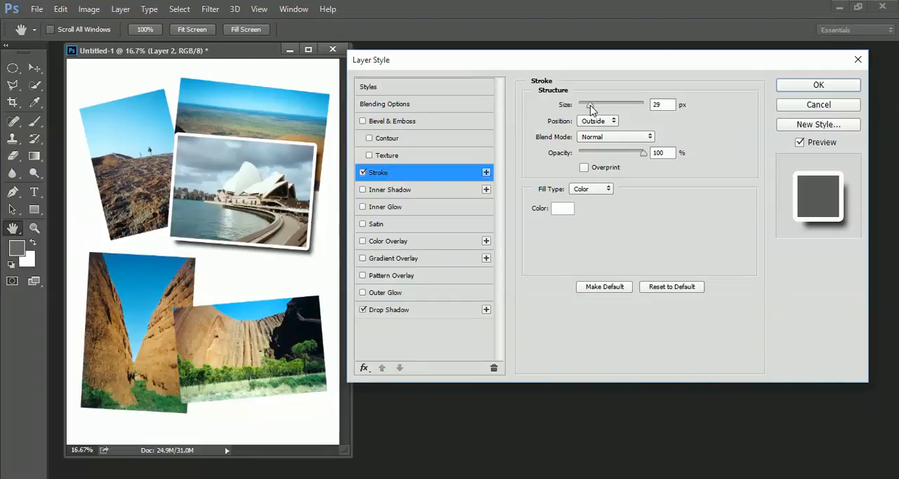
{"action": "left_click_drag", "start_coordinate": [589, 107], "coordinate": [590, 107]}
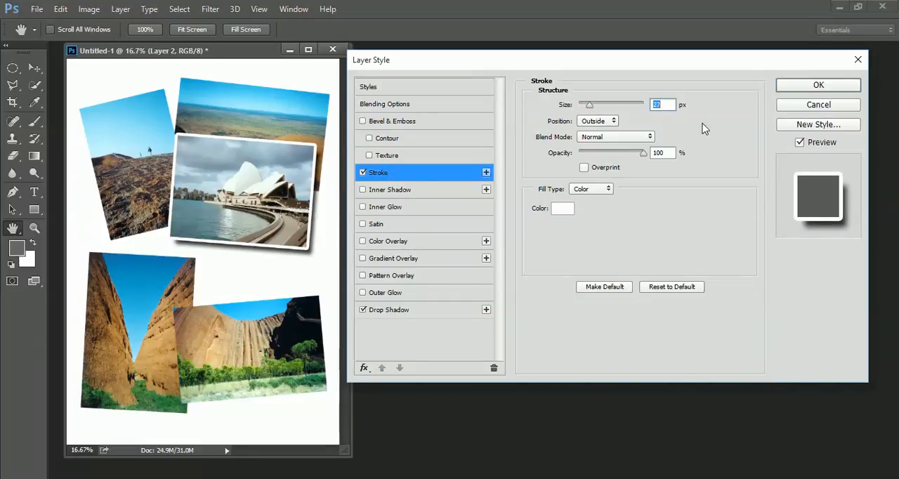
{"action": "left_click", "coordinate": [818, 85]}
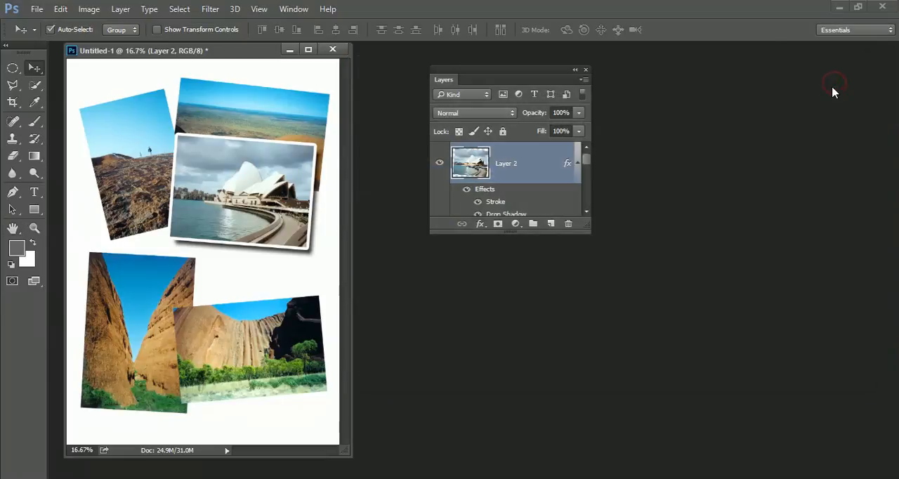
- Enlarge the layer list and compare Layer 2 with all its effects, the Stroke alone, and the Drop Shadow alone hidden and shown again
{"action": "left_click_drag", "start_coordinate": [582, 222], "coordinate": [599, 437]}
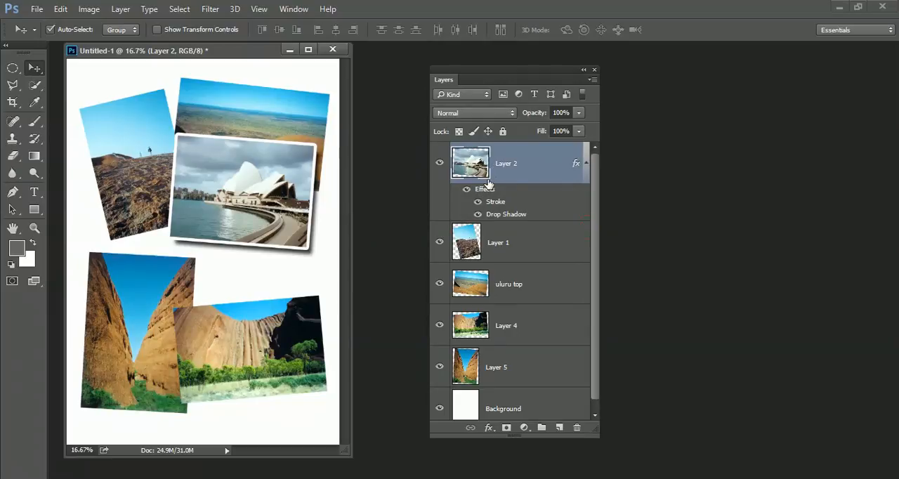
{"action": "left_click", "coordinate": [466, 190]}
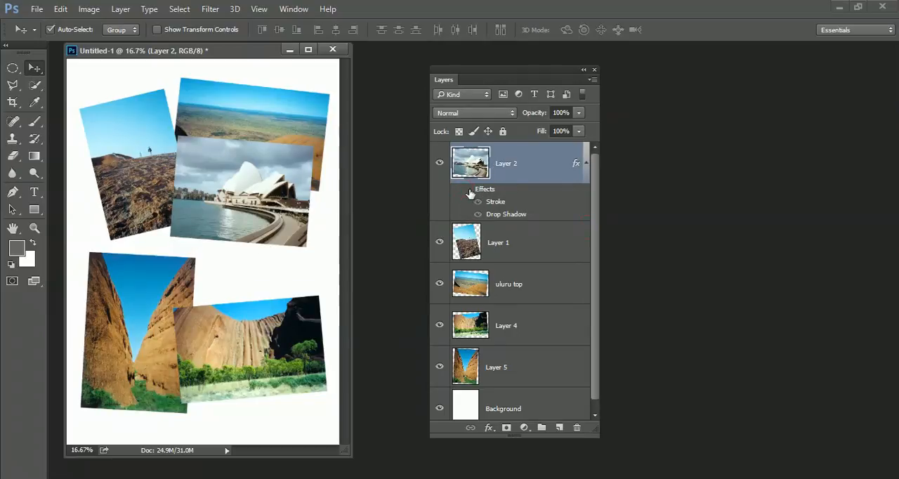
{"action": "left_click", "coordinate": [466, 190]}
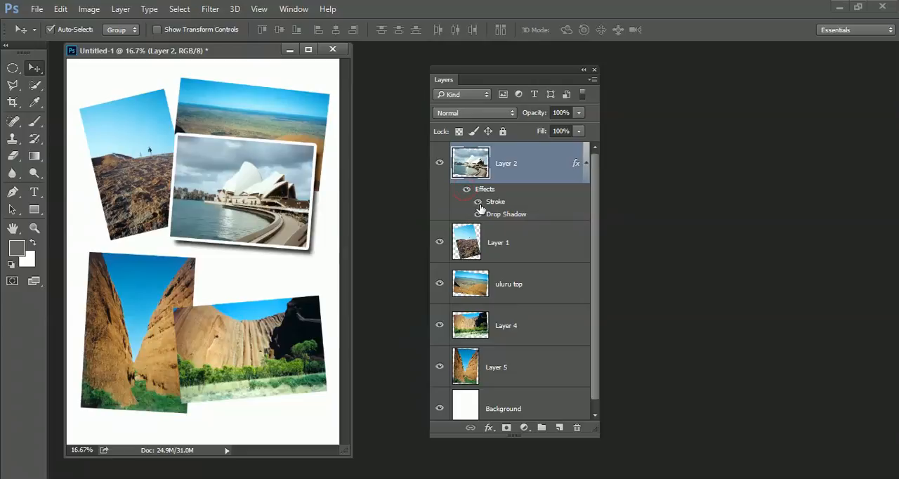
{"action": "left_click", "coordinate": [478, 203]}
{"action": "left_click", "coordinate": [478, 203]}
{"action": "left_click", "coordinate": [478, 214]}
{"action": "left_click", "coordinate": [479, 214]}
- Reopen Layer 2's layer style to review its Stroke settings, and close it with the settings kept
{"action": "double_click", "coordinate": [485, 190]}
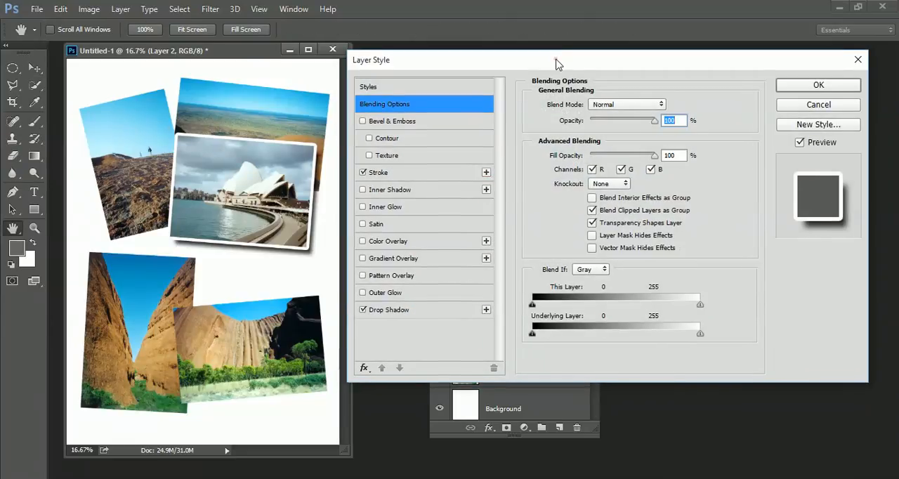
{"action": "mouse_move", "coordinate": [555, 63]}
{"action": "left_mouse_down"}
{"action": "mouse_move", "coordinate": [543, 59]}
{"action": "mouse_move", "coordinate": [552, 58]}
{"action": "left_mouse_up"}
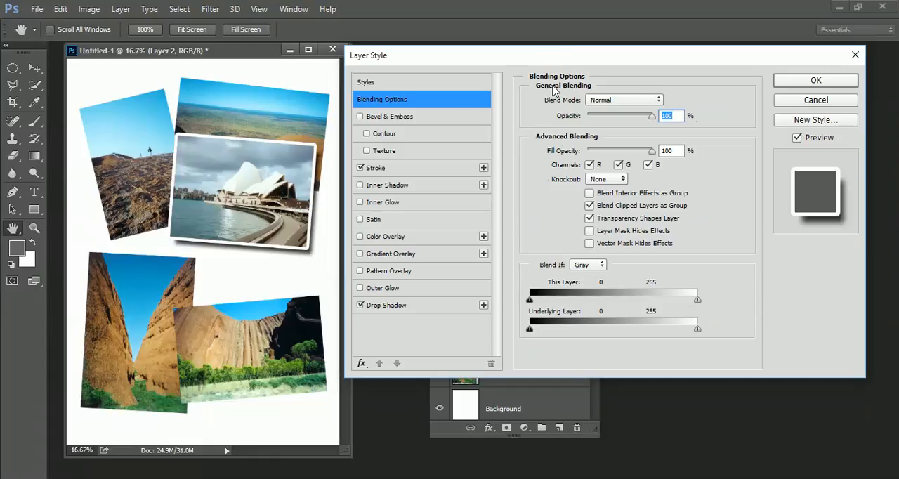
{"action": "left_click", "coordinate": [394, 167]}
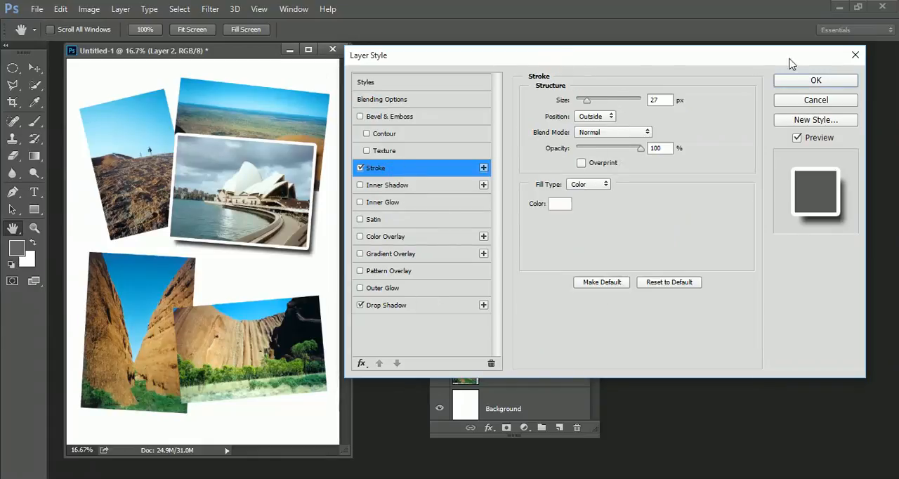
{"action": "left_click", "coordinate": [816, 80]}
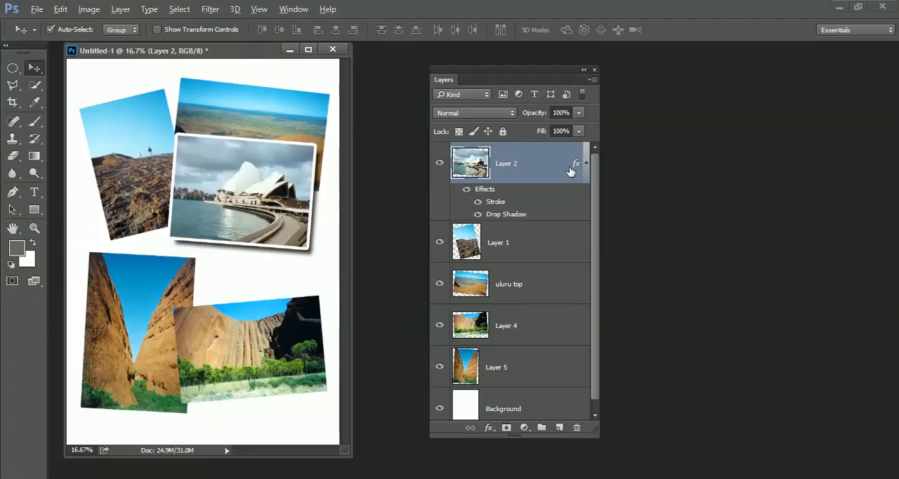
- Give Layer 1, uluru top, Layer 4 and Layer 5 the same Stroke and Drop Shadow effects as Layer 2
{"action": "left_click_drag", "start_coordinate": [576, 165], "coordinate": [574, 248]}
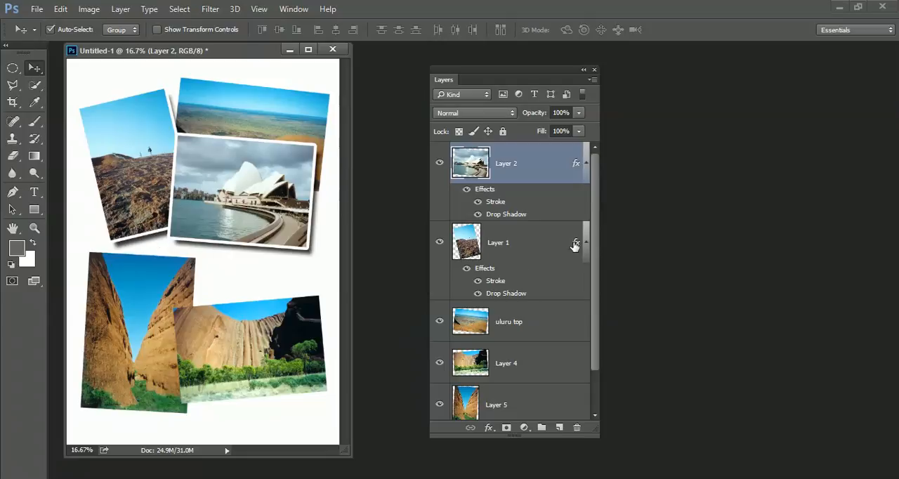
{"action": "left_click_drag", "start_coordinate": [576, 243], "coordinate": [576, 400]}
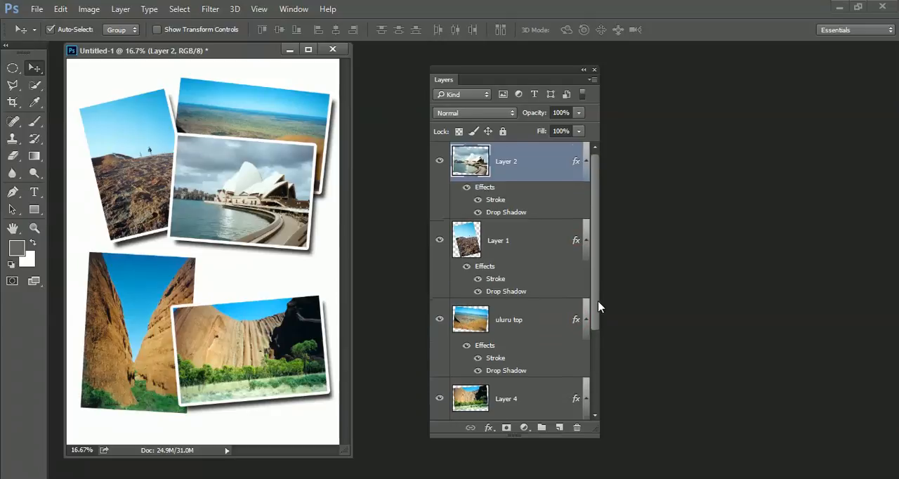
{"action": "left_click_drag", "start_coordinate": [597, 307], "coordinate": [594, 382]}
{"action": "left_click_drag", "start_coordinate": [575, 280], "coordinate": [565, 367]}
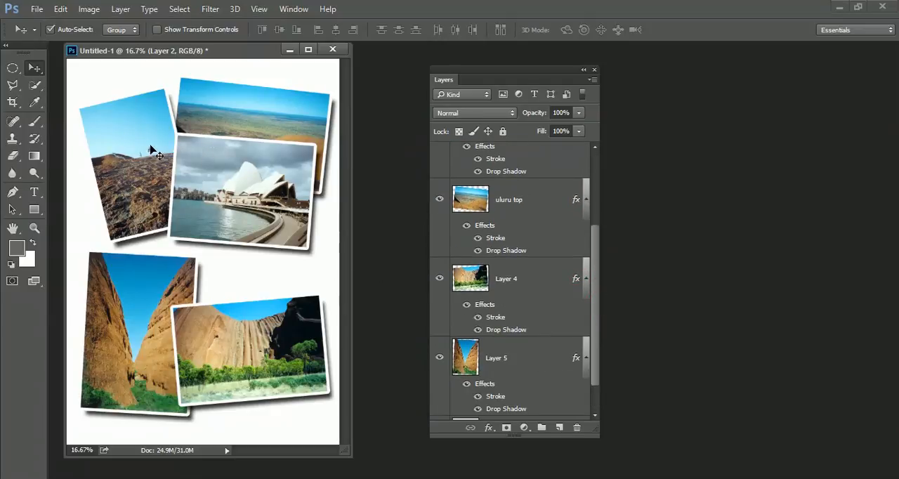
- Rearrange the collage with the Opera House photo in the middle and the four other photos overlapping closely around it
{"action": "mouse_move", "coordinate": [226, 179]}
{"action": "left_mouse_down"}
{"action": "mouse_move", "coordinate": [209, 227]}
{"action": "mouse_move", "coordinate": [234, 167]}
{"action": "mouse_move", "coordinate": [222, 156]}
{"action": "mouse_move", "coordinate": [232, 167]}
{"action": "left_mouse_up"}
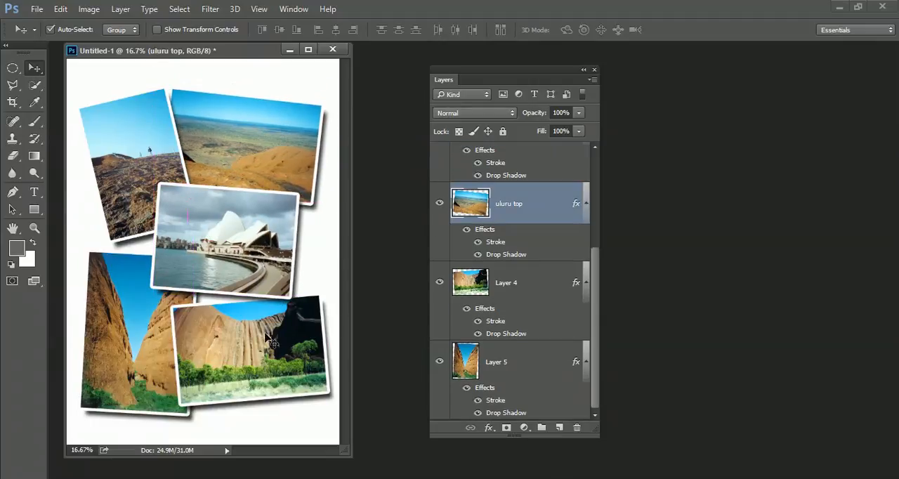
{"action": "left_click_drag", "start_coordinate": [274, 345], "coordinate": [277, 326]}
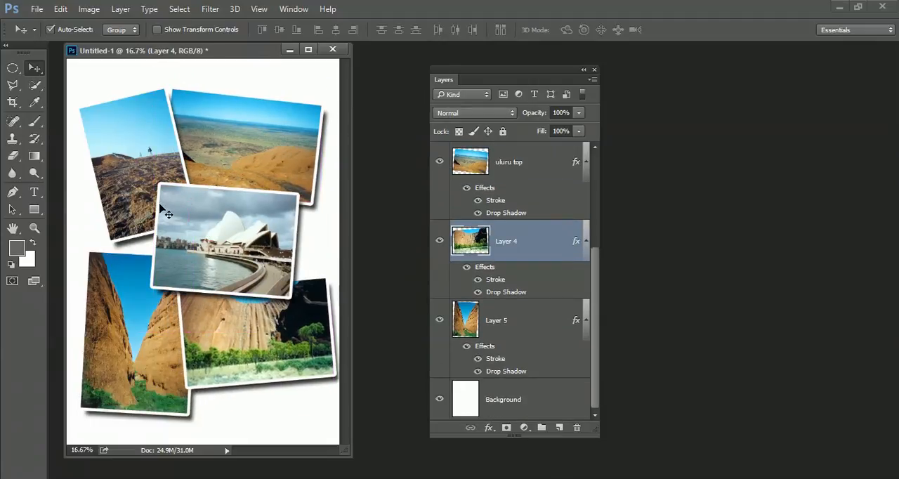
{"action": "left_click_drag", "start_coordinate": [139, 183], "coordinate": [132, 203]}
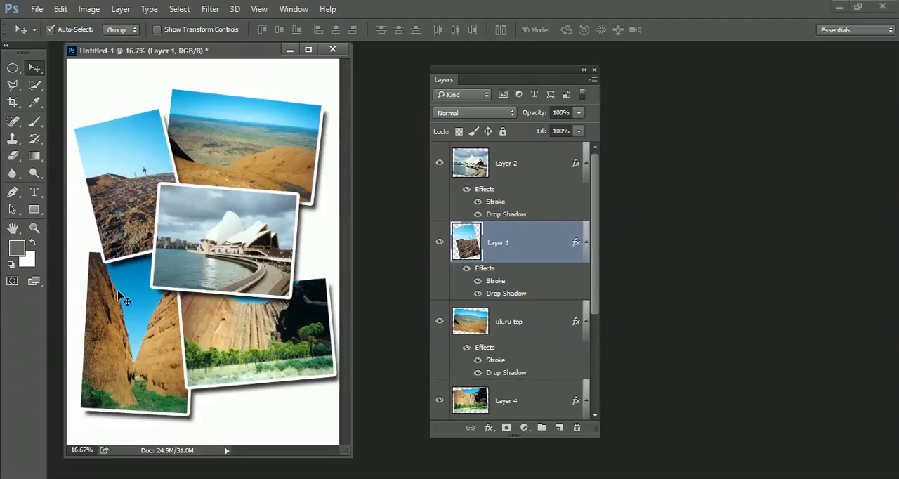
{"action": "left_click_drag", "start_coordinate": [120, 296], "coordinate": [121, 286]}
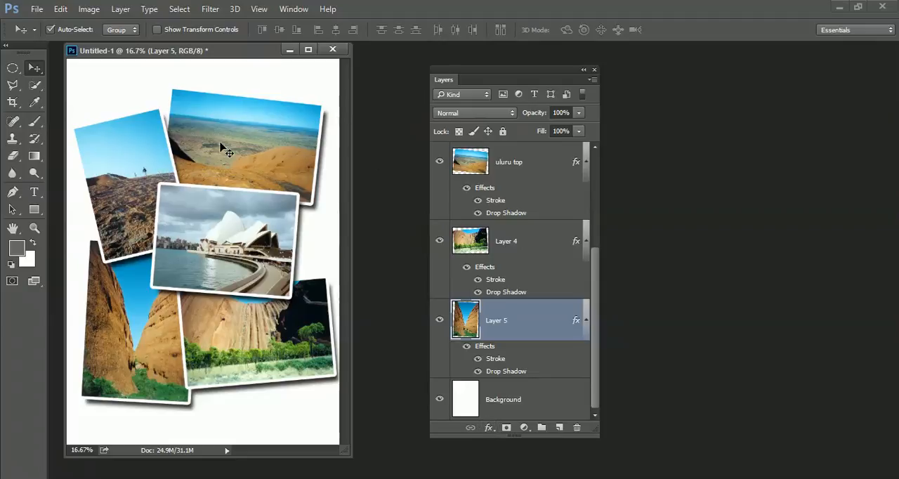
- Open Layer 5's Stroke settings and bring up the option to reset the layer style changes
{"action": "double_click", "coordinate": [496, 359]}
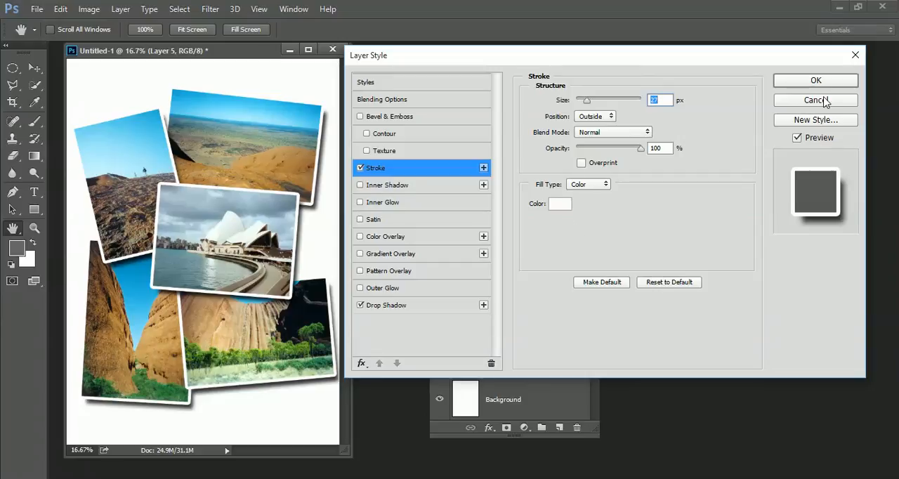
{"action": "key", "text": "alt"}
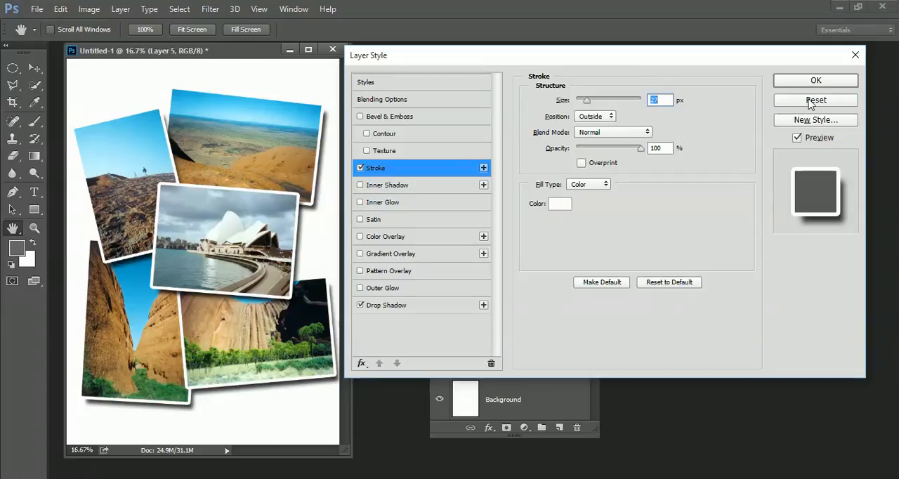